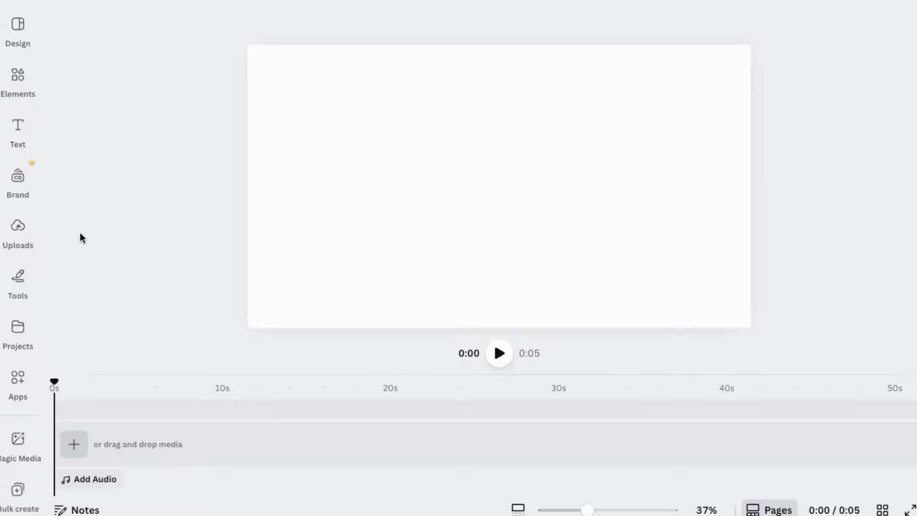
Search the elements library for "landscapes" and show all matching videos.
left_click(17, 29)
left_click(17, 76)
left_click(68, 73)
type("l")
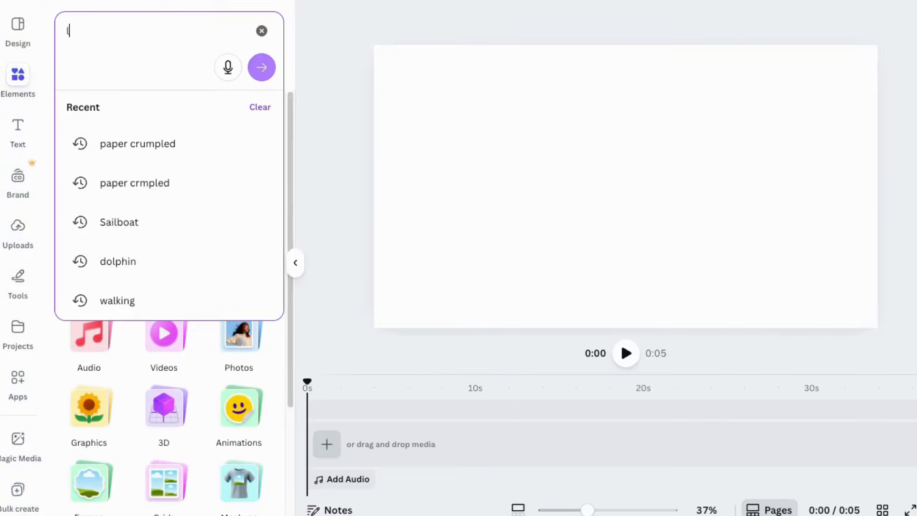
type("andscapes")
key("Return")
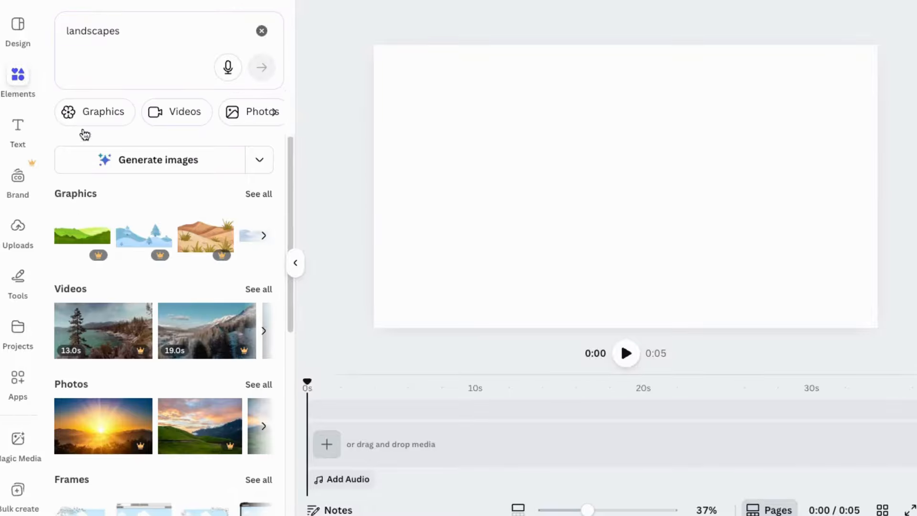
left_click(258, 289)
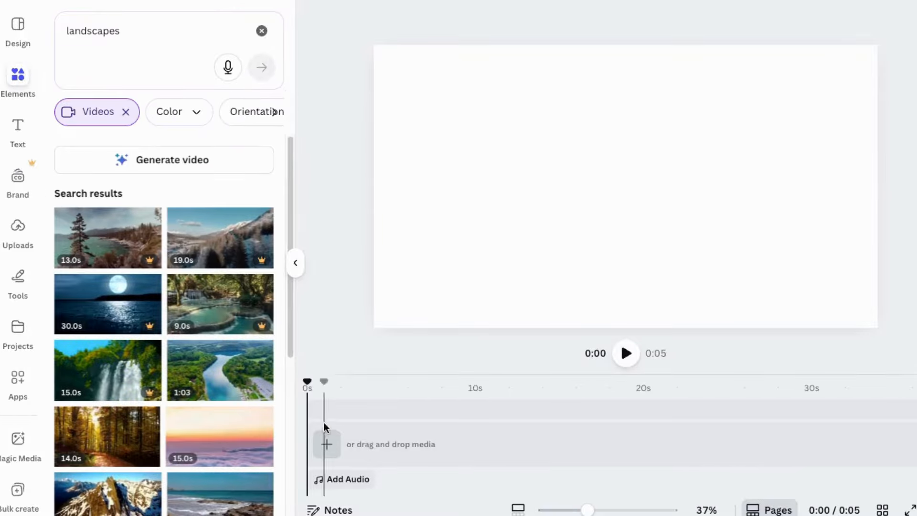
Place the 15-second green hills video on the page and enlarge it to fill the whole page.
scroll(183, 367, "down", 3)
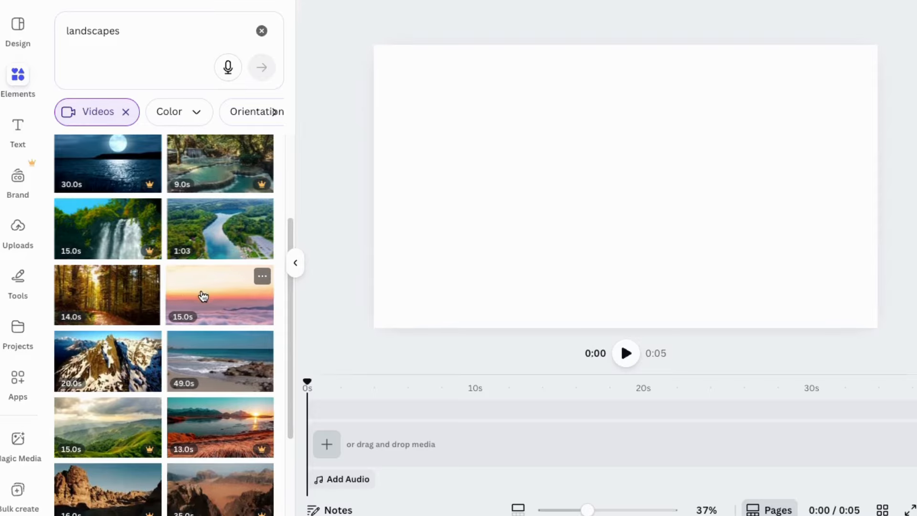
scroll(200, 297, "down", 3)
left_click(92, 290)
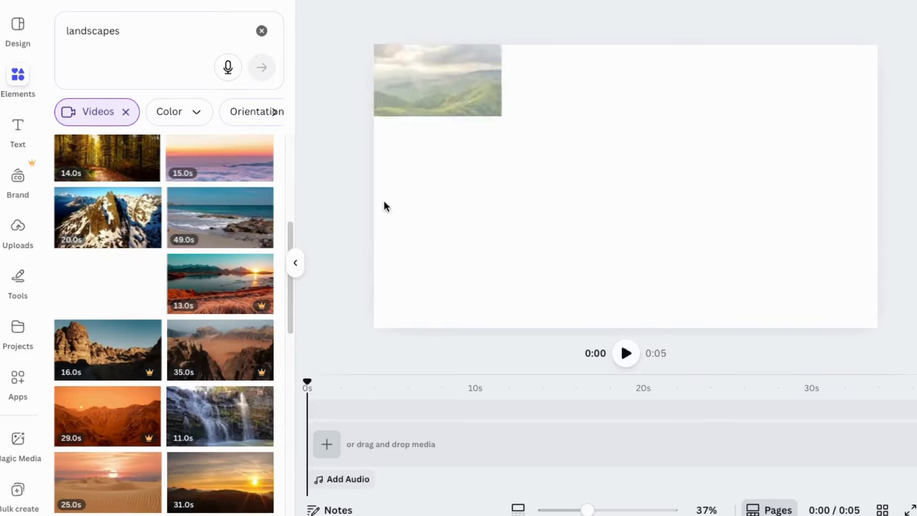
left_click_drag(454, 199, 436, 72)
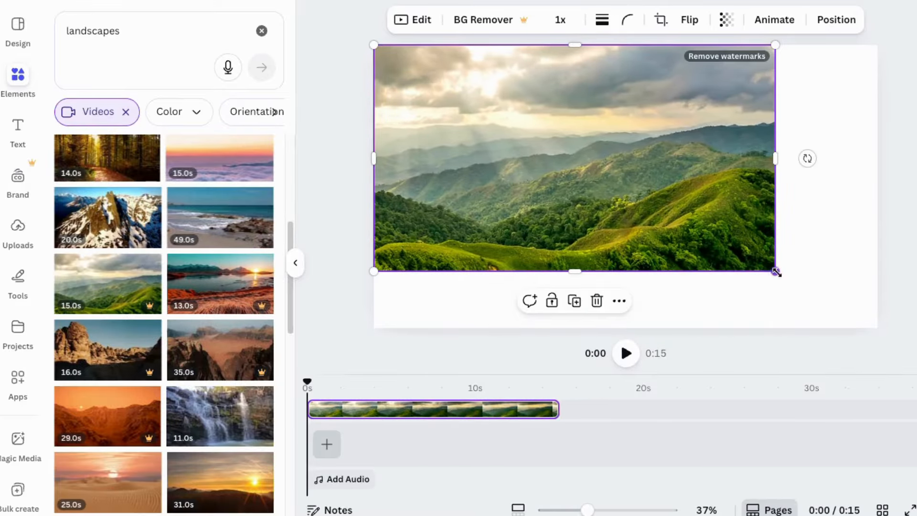
left_click_drag(775, 271, 877, 328)
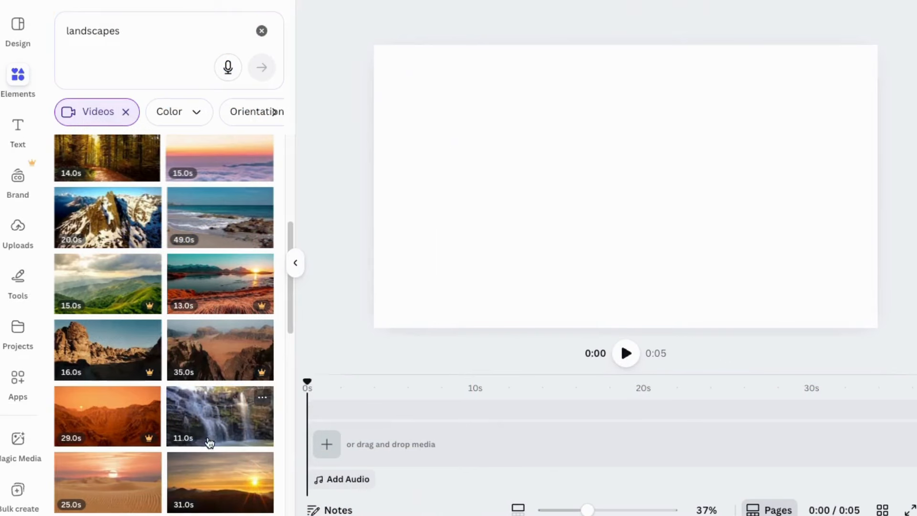
Add the 11-second rocky waterfall video as the first clip on the timeline and preview its playback.
left_click_drag(334, 420, 668, 0)
left_click_drag(434, 76, 462, 151)
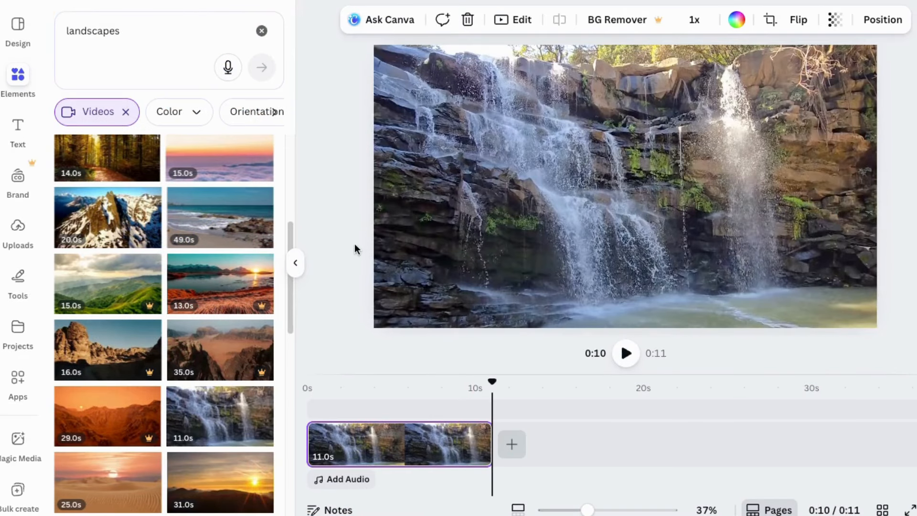
left_click(400, 395)
left_click_drag(400, 395, 371, 396)
left_click(620, 361)
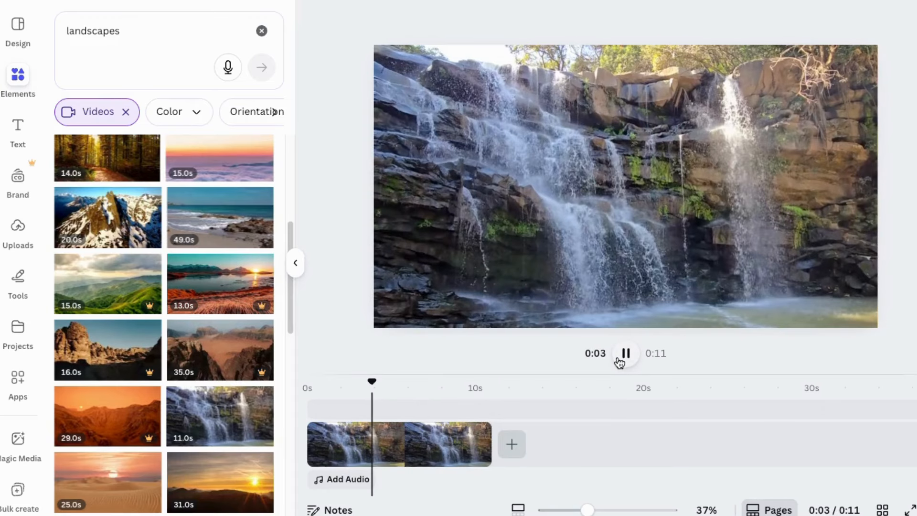
left_click(431, 435)
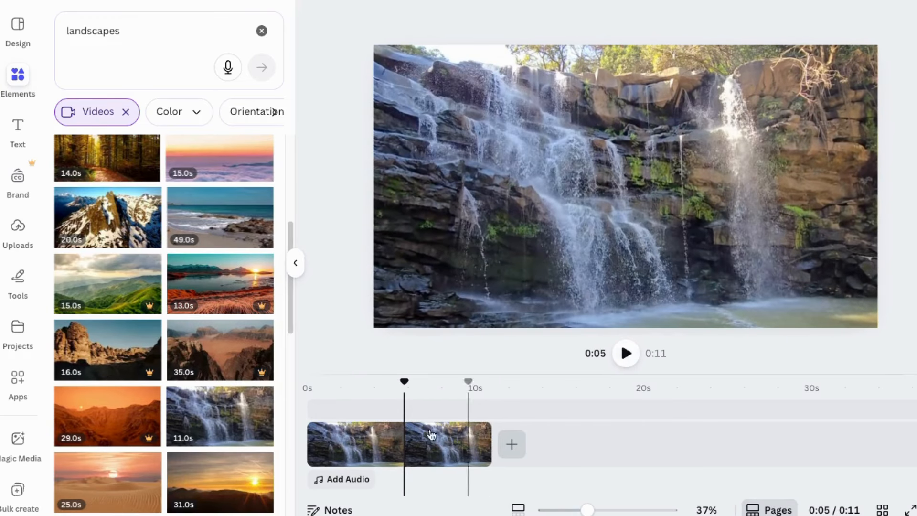
left_click(511, 447)
left_click(414, 366)
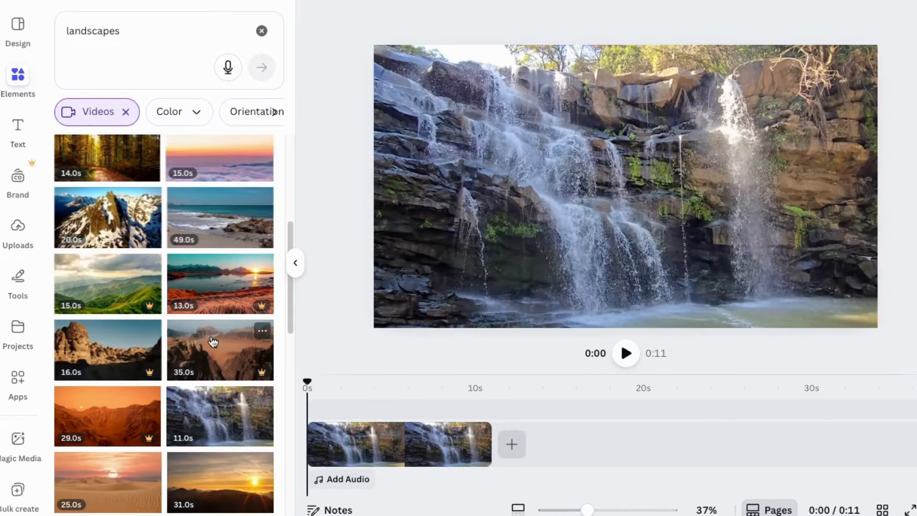
Append the 13-second green forest video and the 14-second cliff waterfall video to the end of the timeline.
scroll(211, 342, "down", 10)
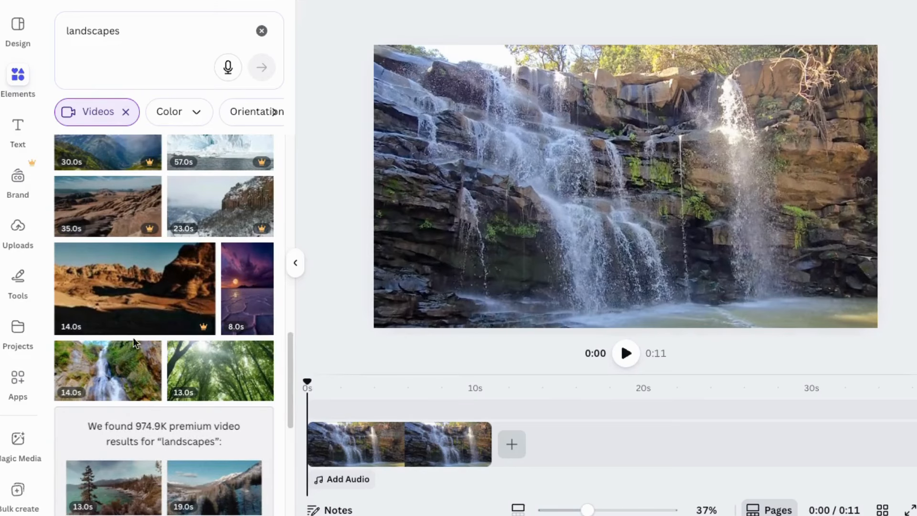
left_click_drag(220, 370, 554, 442)
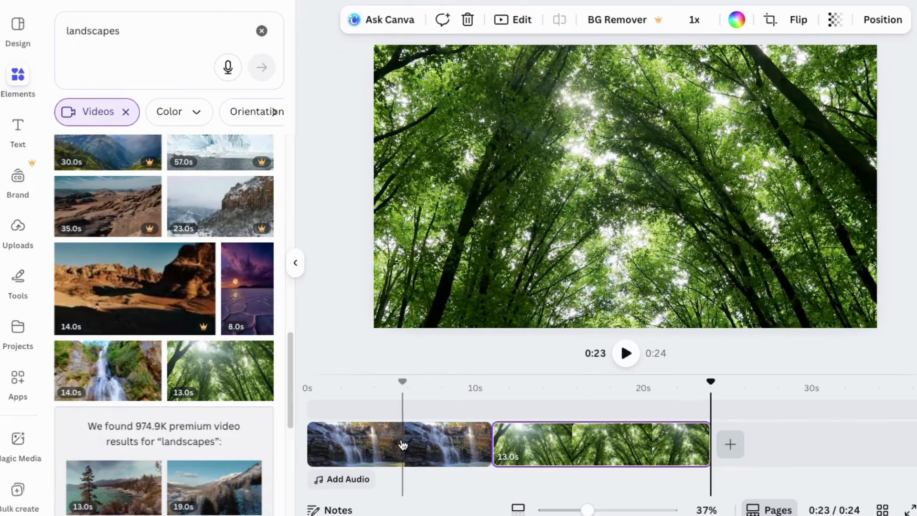
left_click_drag(108, 370, 708, 433)
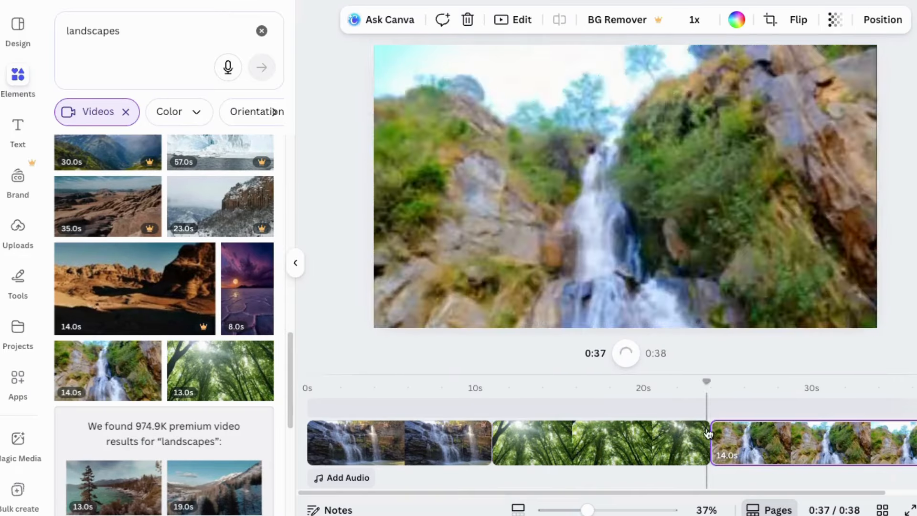
Add the 10-second mountain sunset video as the last clip on the timeline.
left_click_drag(456, 493, 736, 496)
scroll(186, 378, "down", 7)
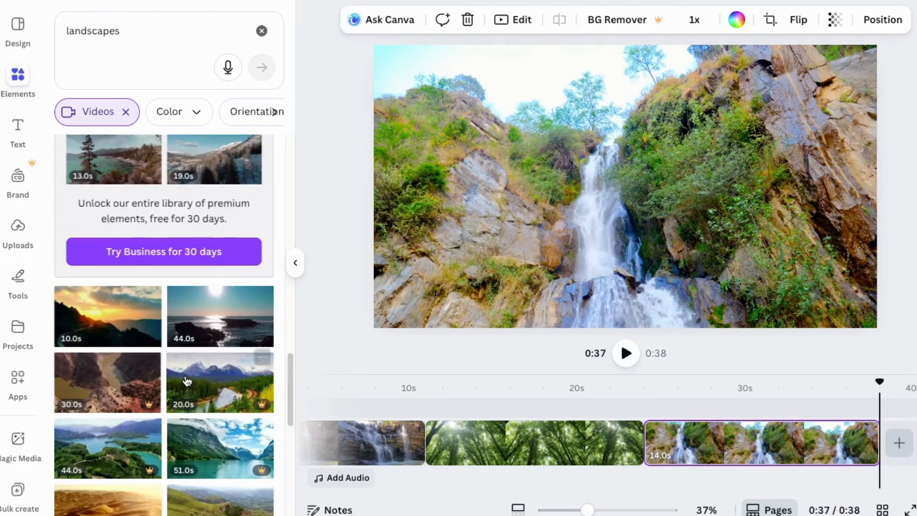
scroll(186, 380, "down", 1)
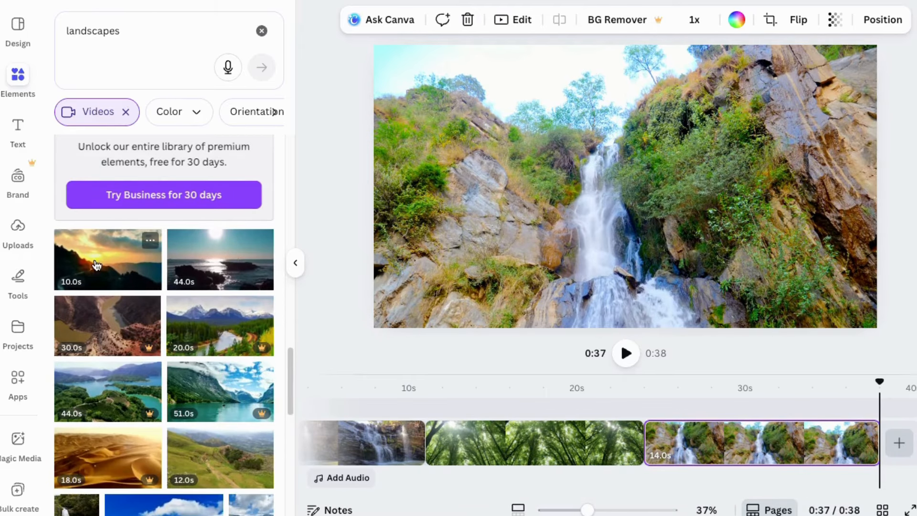
left_click(95, 265)
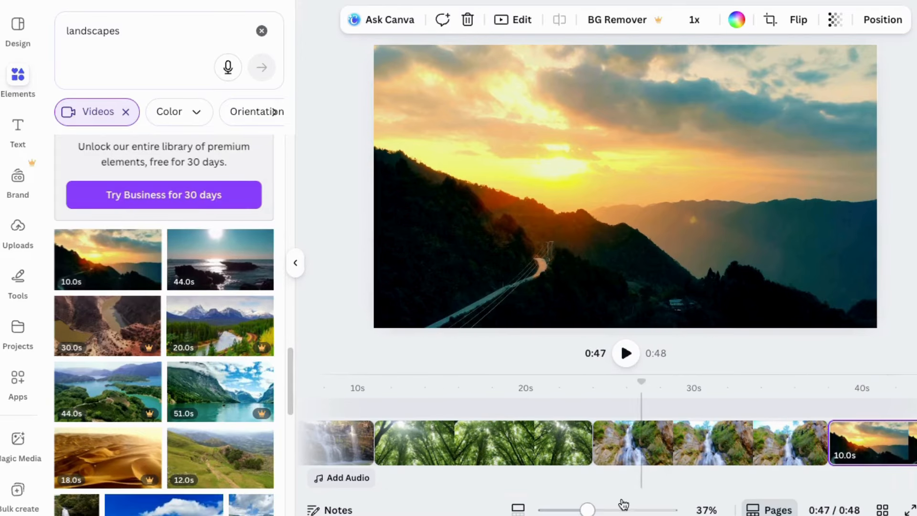
Open the AI voice generator and enter "Canva's AI voice tool lets you choose from a variety of voices and generate a voiceover in seconds.".
left_click(16, 80)
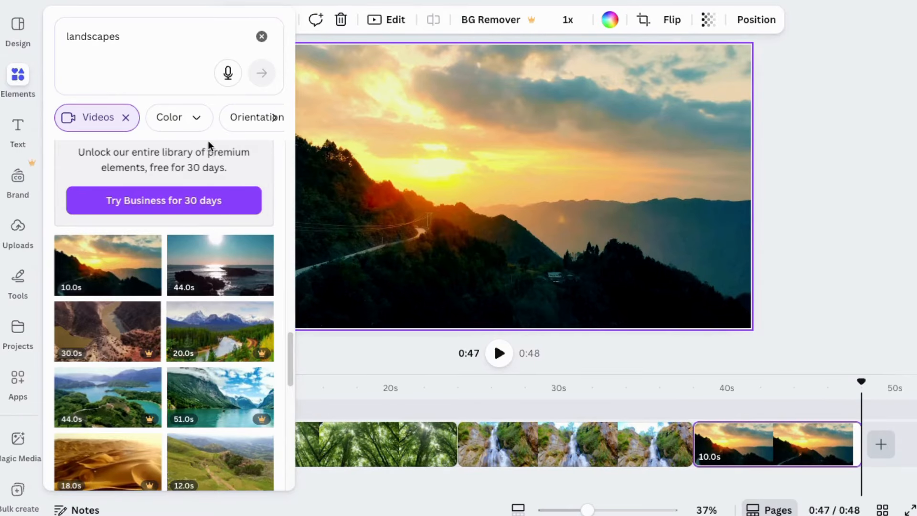
left_click(261, 37)
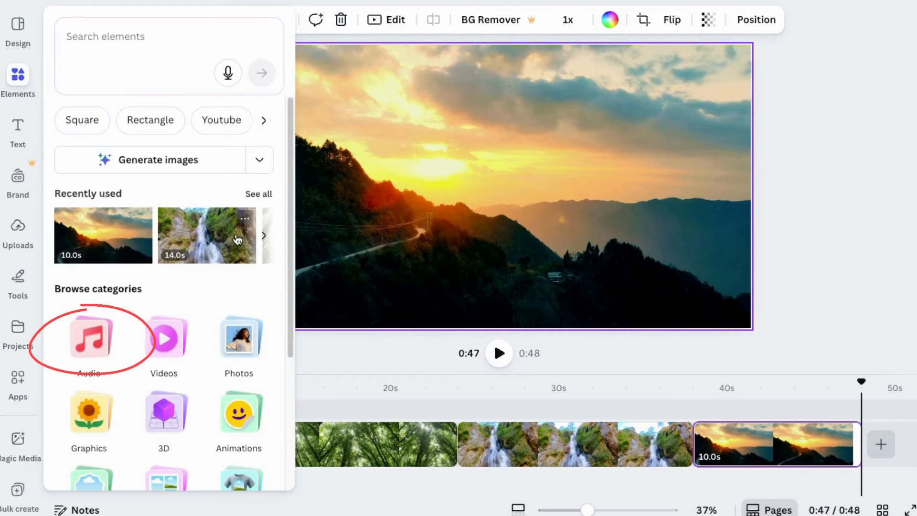
scroll(268, 271, "down", 4)
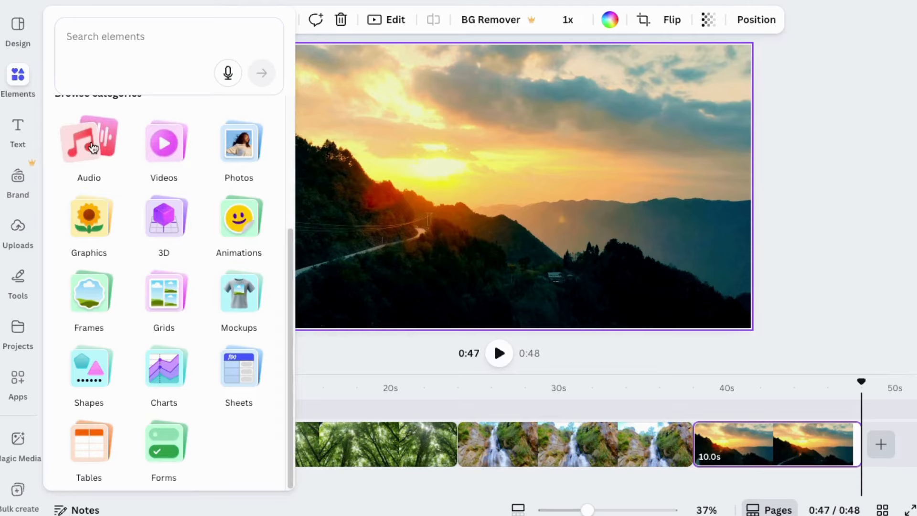
left_click(91, 141)
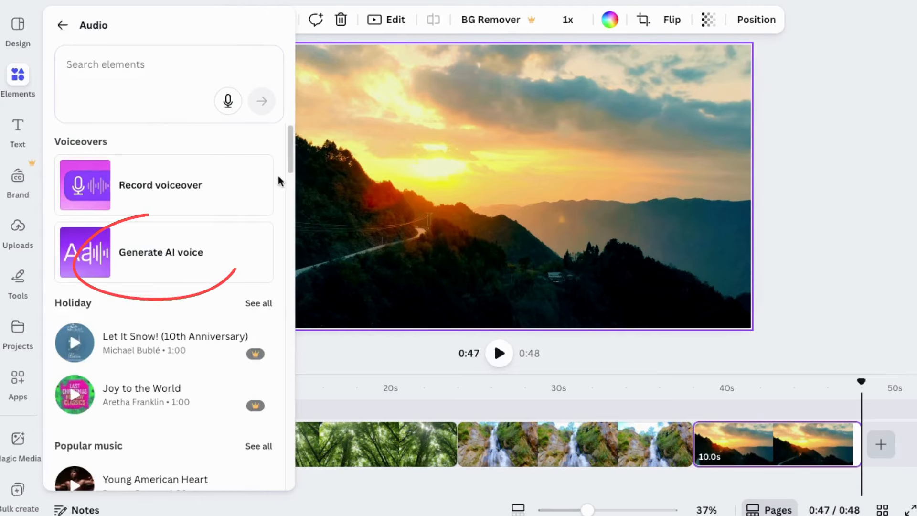
left_click(128, 257)
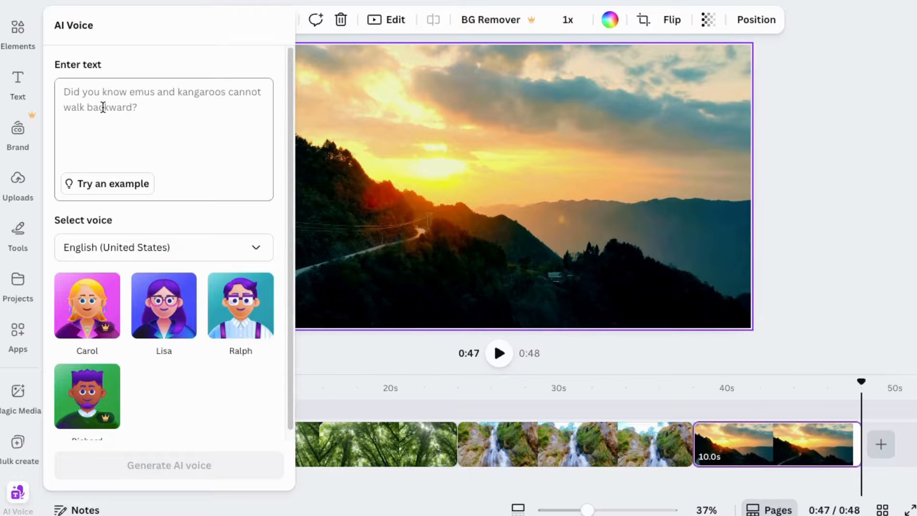
left_click(89, 96)
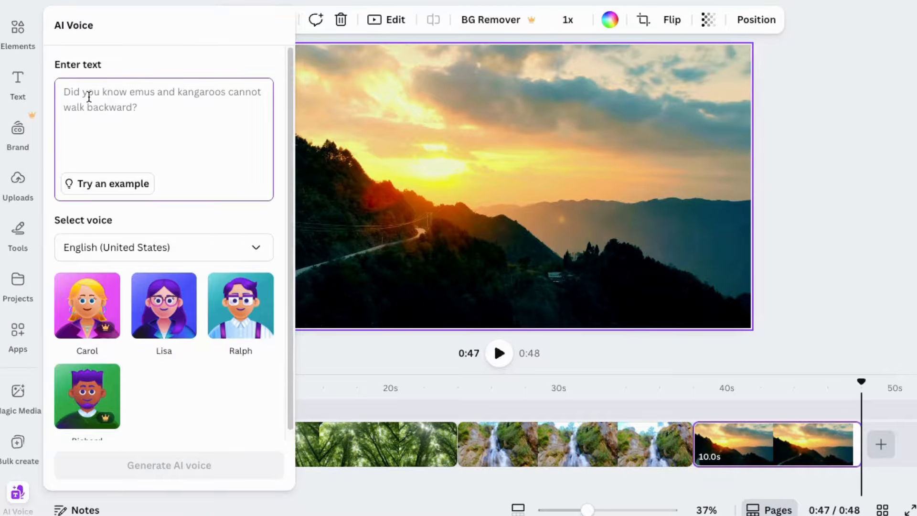
type("Canva's AI voice tool lets you choose from a variety of voices and generate a voiceover in seconds.")
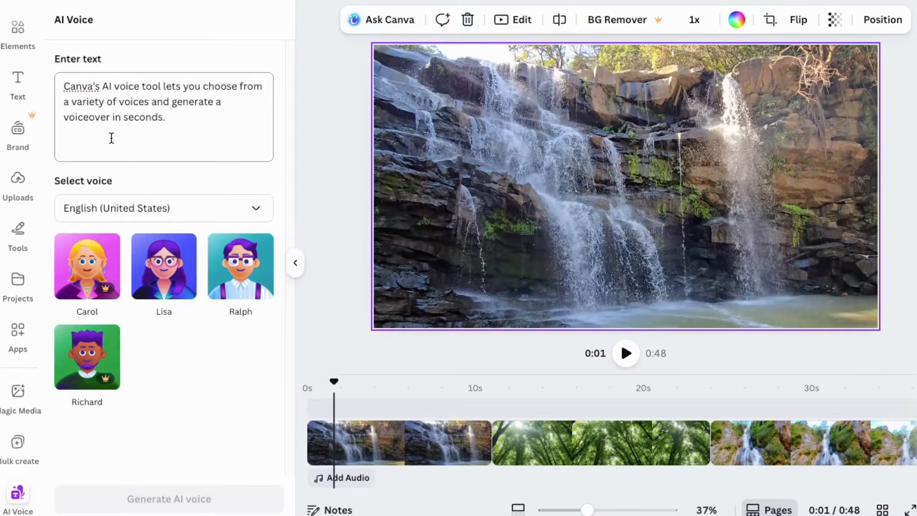
Listen to samples of the Richard, Carol and Lisa voices, and select the Ralph voice for the voiceover.
mouse_move(87, 363)
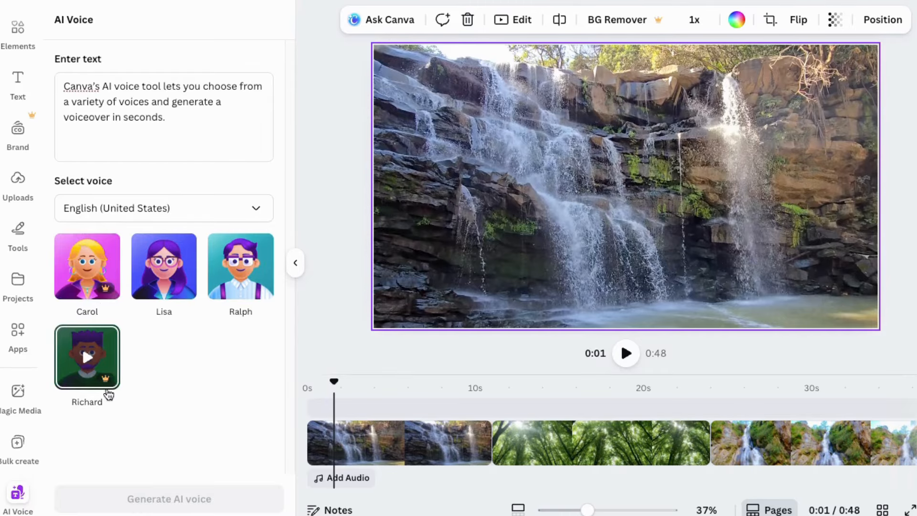
left_click(88, 364)
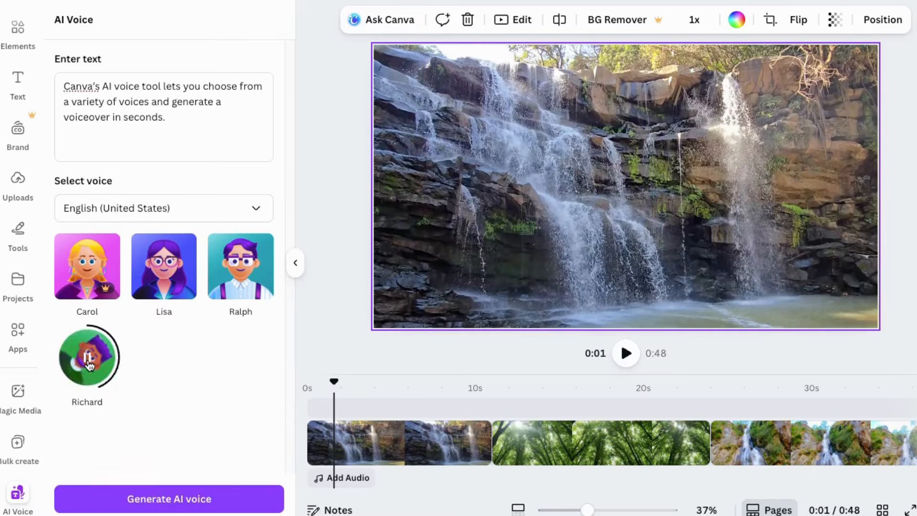
left_click(88, 268)
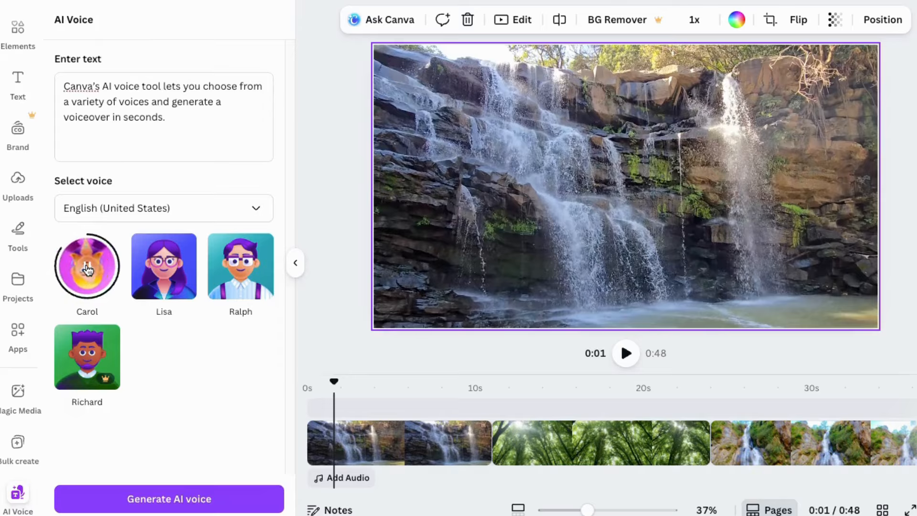
mouse_move(177, 278)
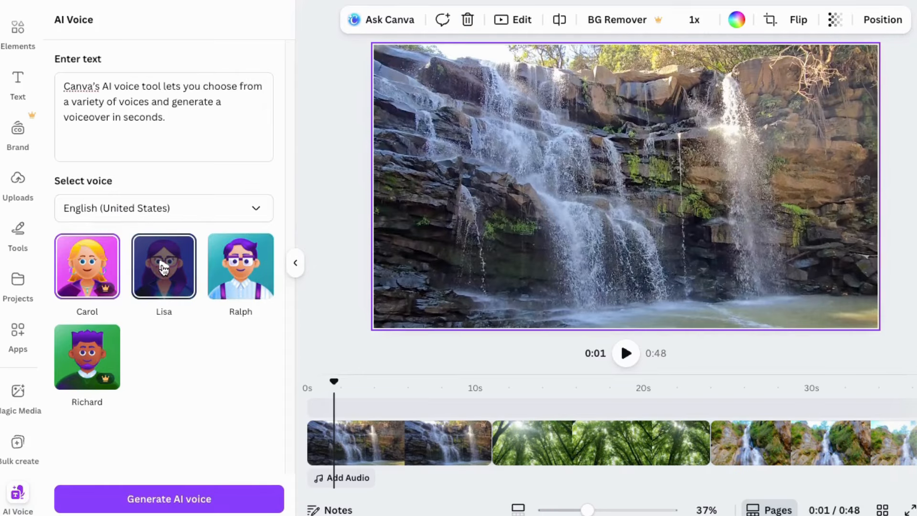
left_click(165, 270)
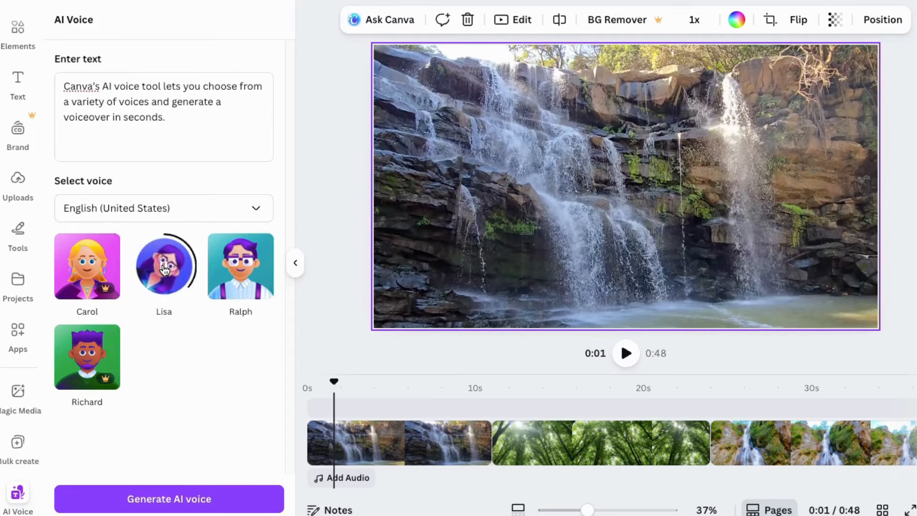
left_click(239, 272)
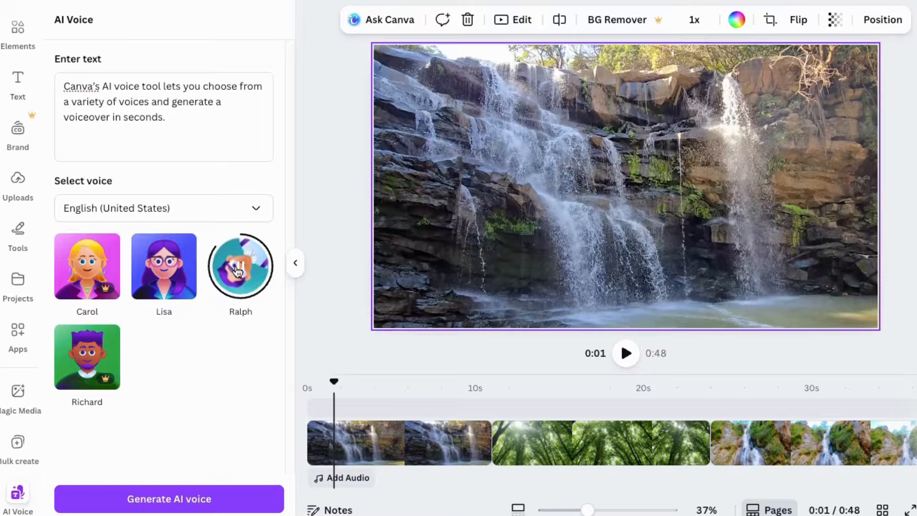
mouse_move(87, 357)
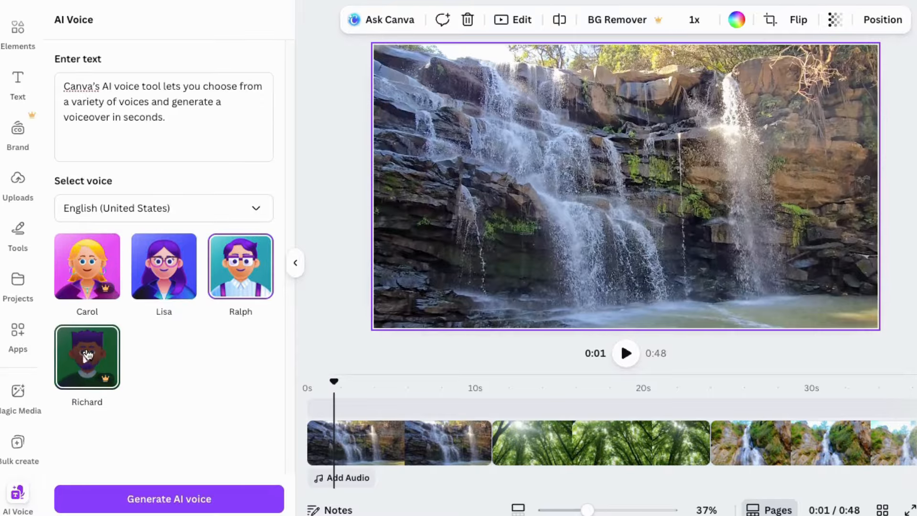
mouse_move(243, 278)
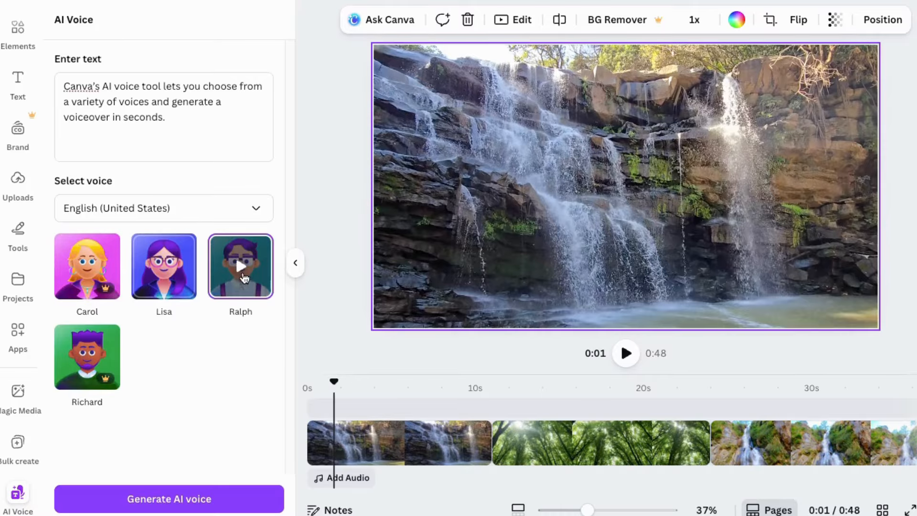
Look through the available voice languages and choose English (United Kingdom).
left_click(257, 211)
left_click_drag(274, 321, 276, 342)
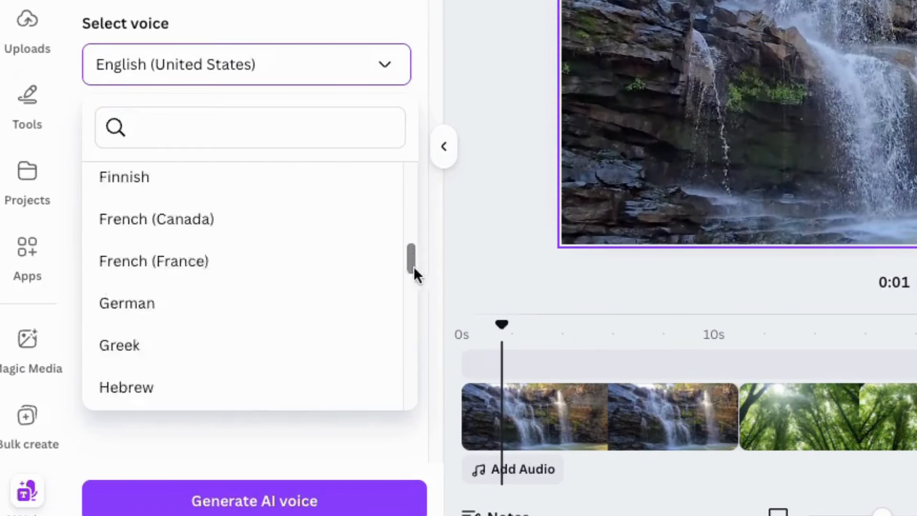
left_click_drag(413, 266, 397, 282)
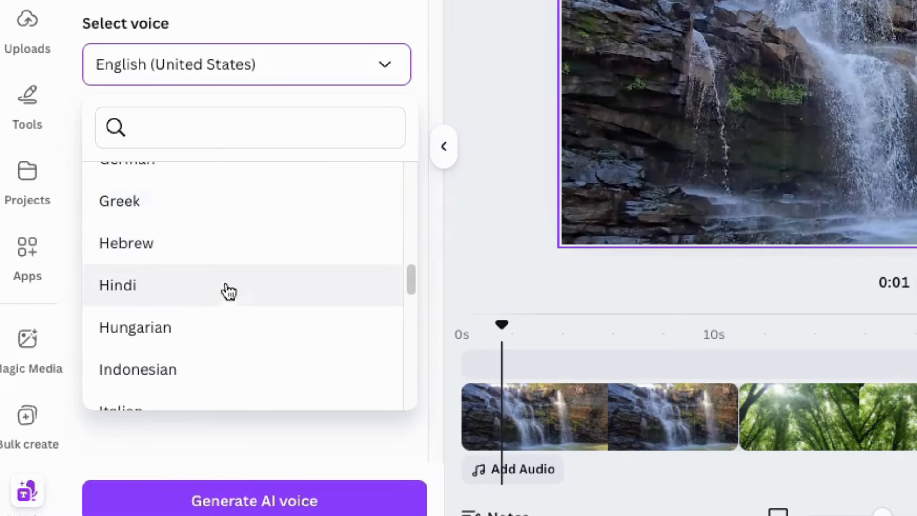
scroll(228, 290, "down", 3)
scroll(310, 375, "down", 3)
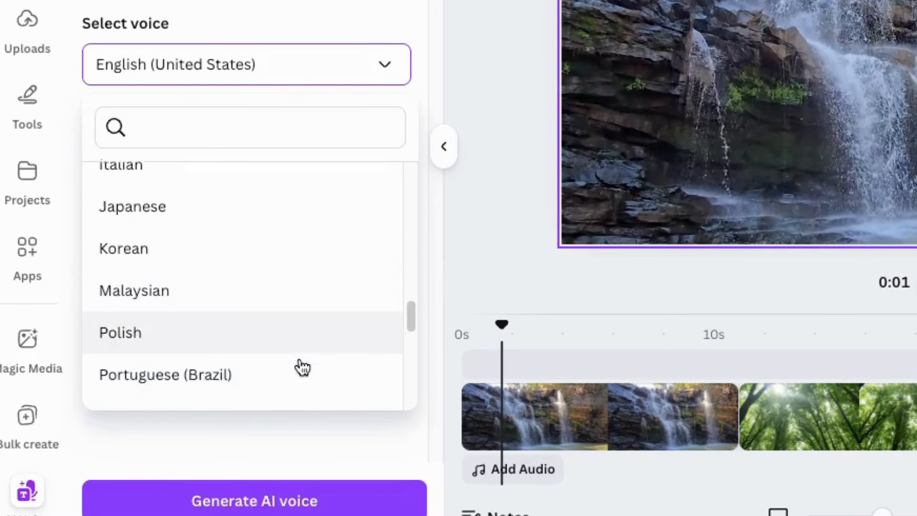
scroll(263, 344, "down", 5)
left_click_drag(407, 357, 392, 238)
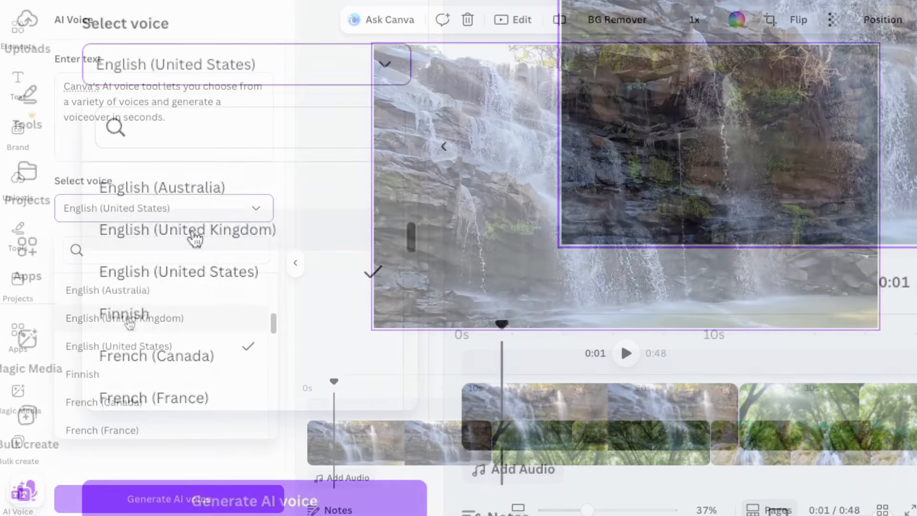
left_click(128, 319)
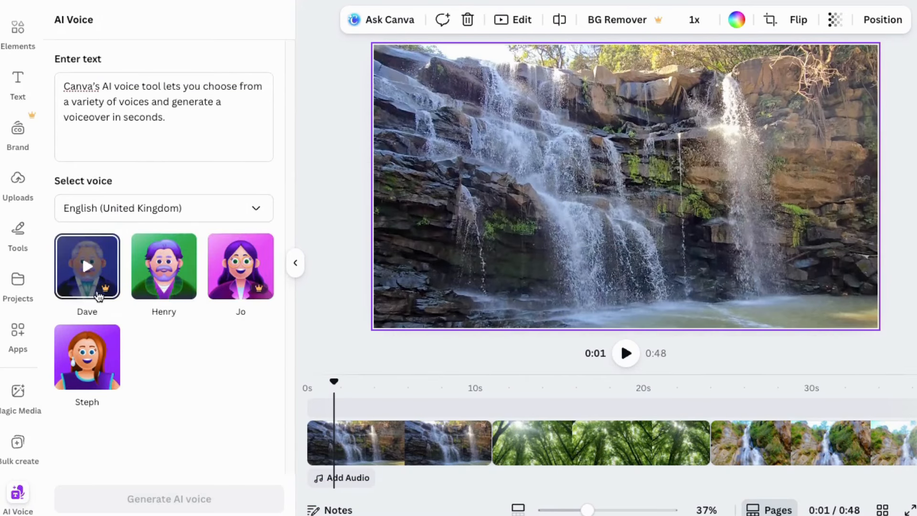
Listen to samples of the British voices Steph, Henry, Jo and Dave.
left_click(92, 362)
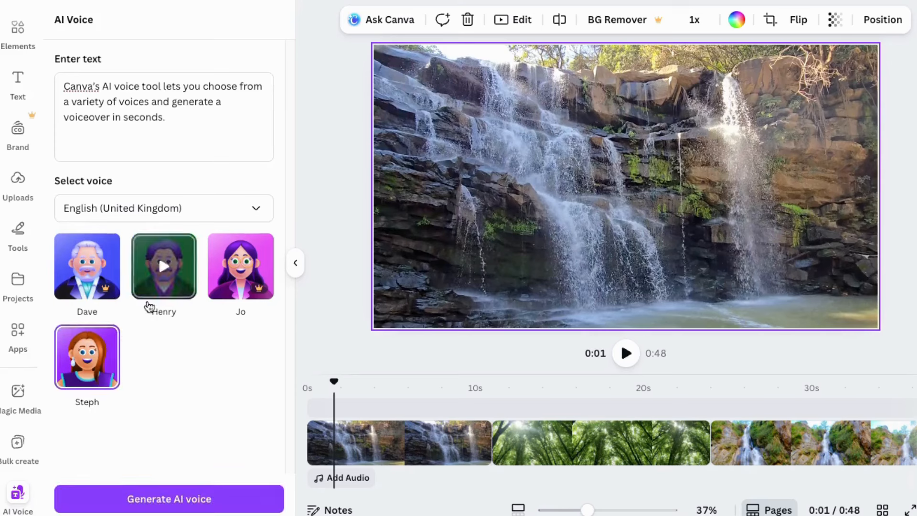
left_click(164, 272)
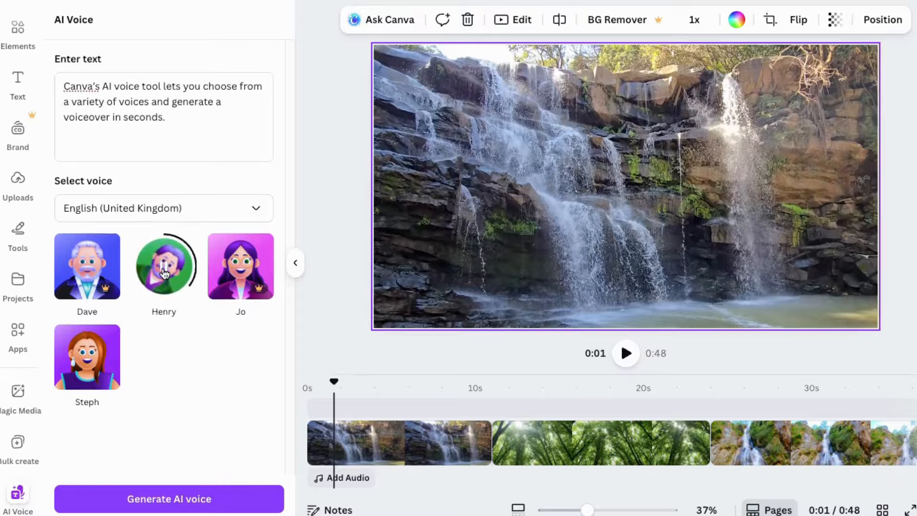
left_click(252, 271)
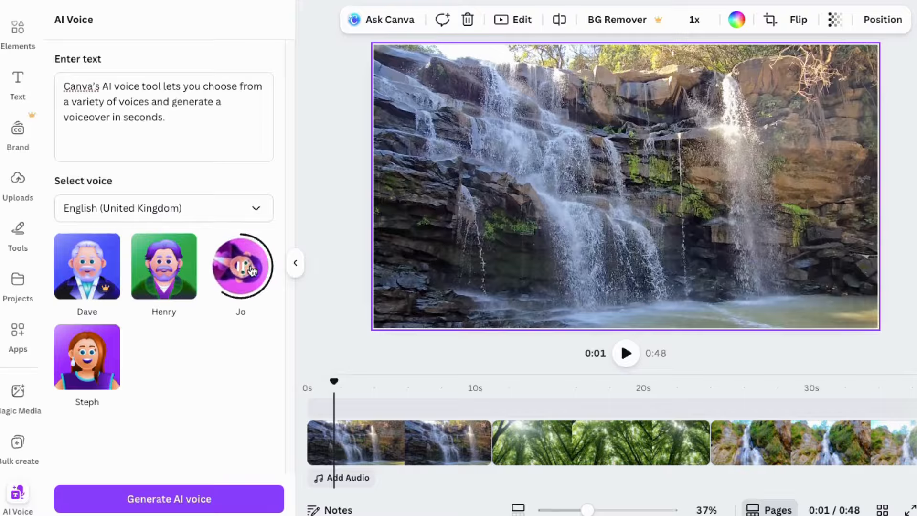
left_click(98, 272)
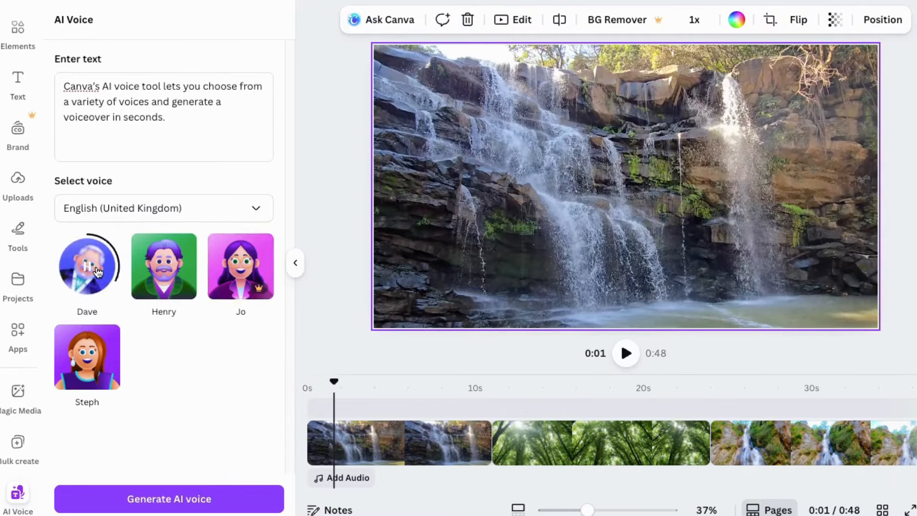
Switch the voice language to English (Australia) and listen to a sample of the Annie voice.
left_click(256, 208)
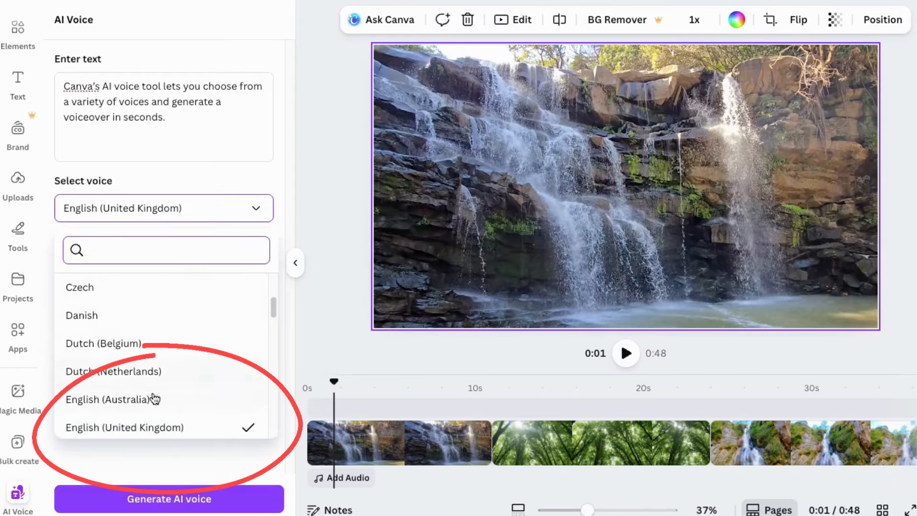
left_click(127, 400)
left_click(102, 271)
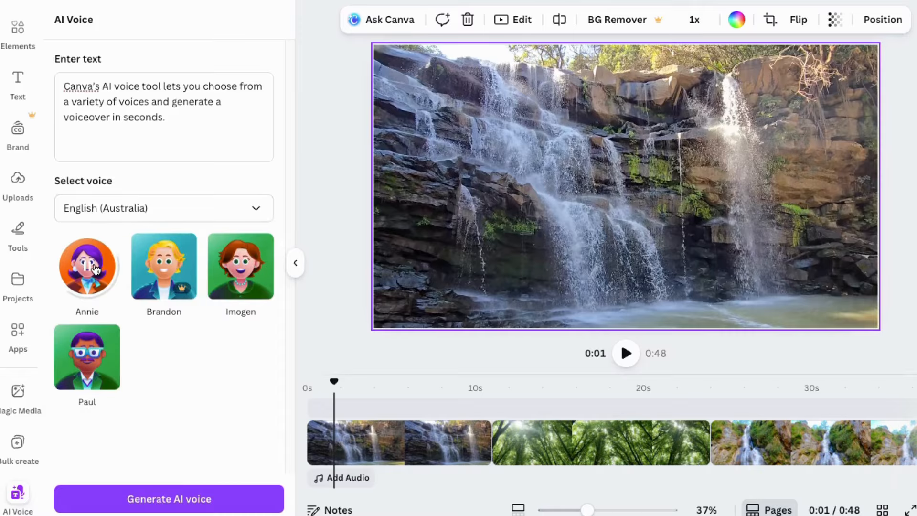
Switch the voice language to French (Canada) and listen to a sample of the Robert voice.
left_click(144, 209)
scroll(172, 367, "down", 3)
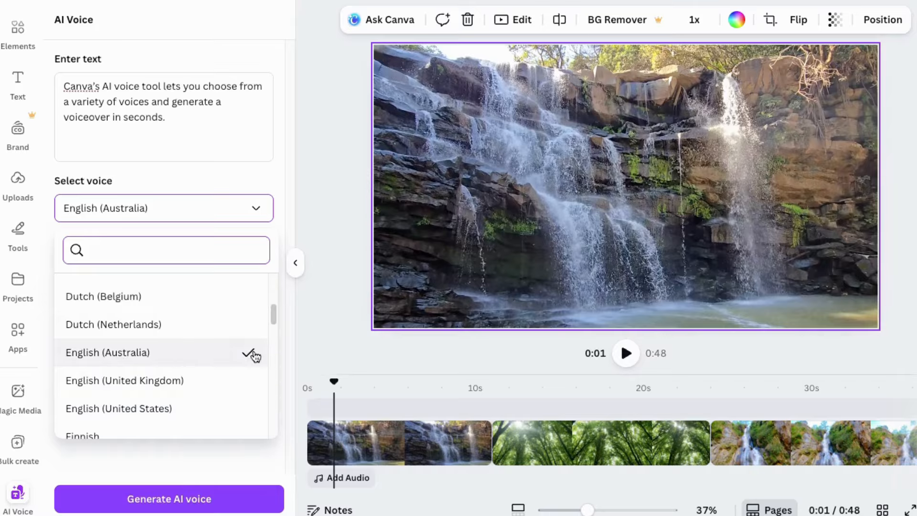
scroll(215, 365, "down", 3)
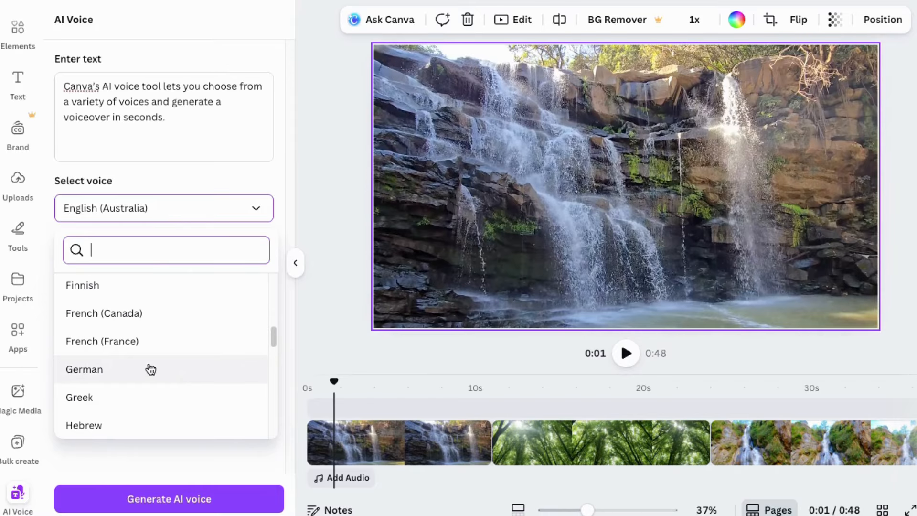
left_click(127, 314)
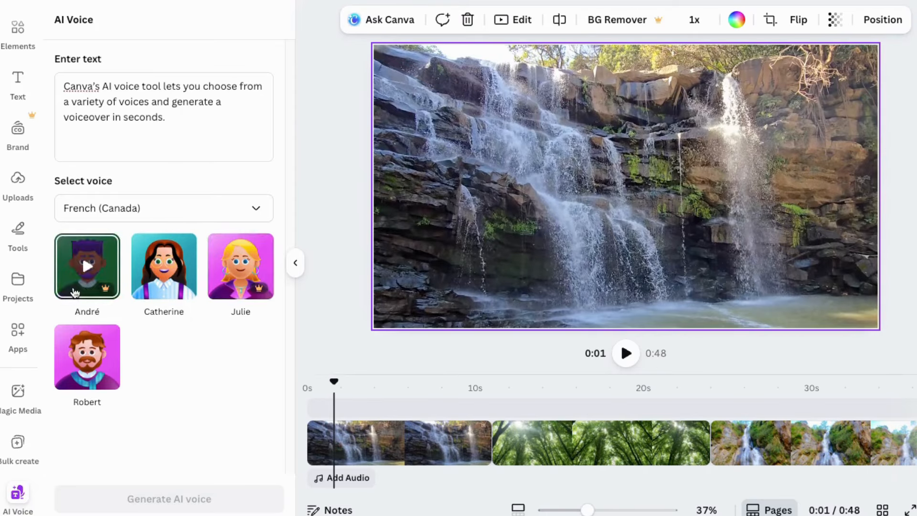
left_click(88, 362)
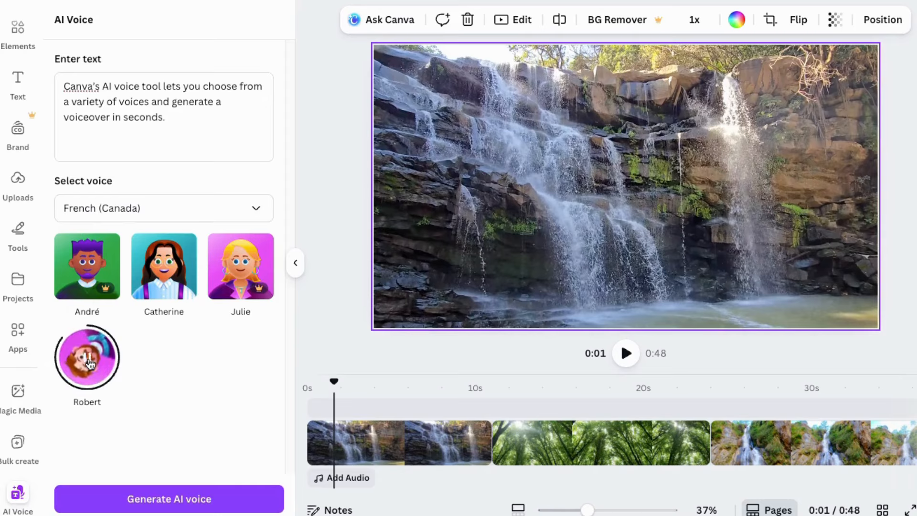
Set the voice language to English (United States) and generate the voiceover with the Lisa voice.
left_click(162, 208)
left_click(137, 380)
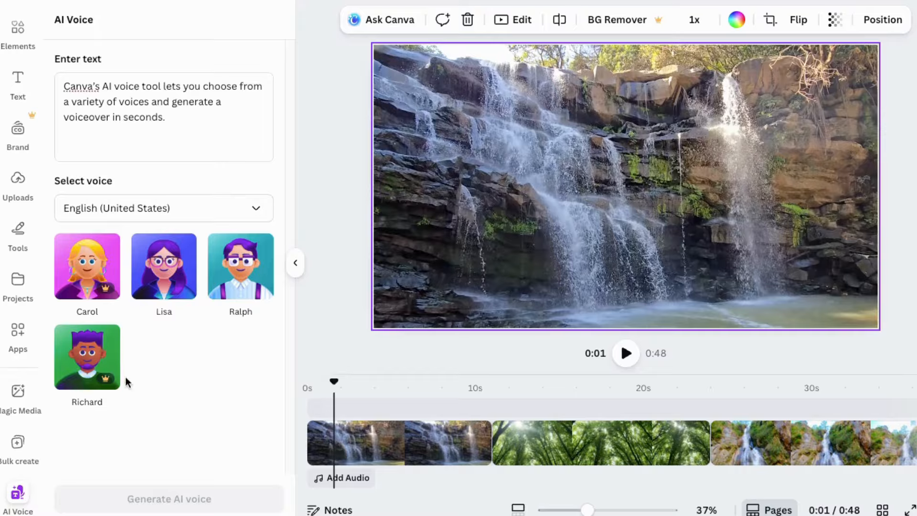
left_click(162, 264)
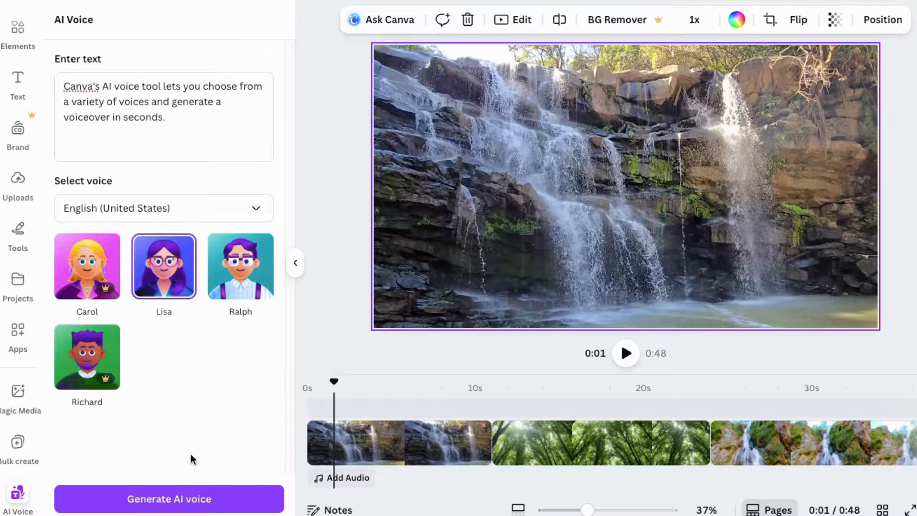
left_click(158, 499)
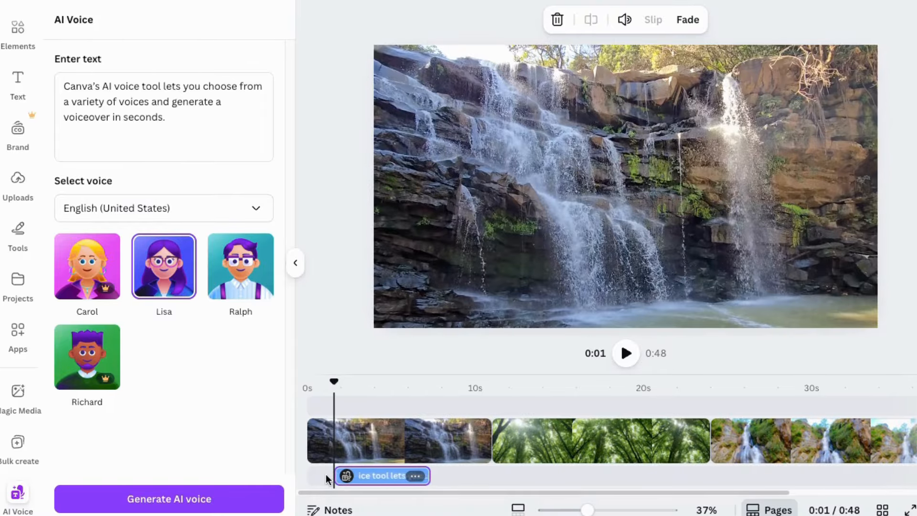
Play the video from its beginning to hear the generated voiceover over the first waterfall clip.
left_click_drag(335, 382, 308, 382)
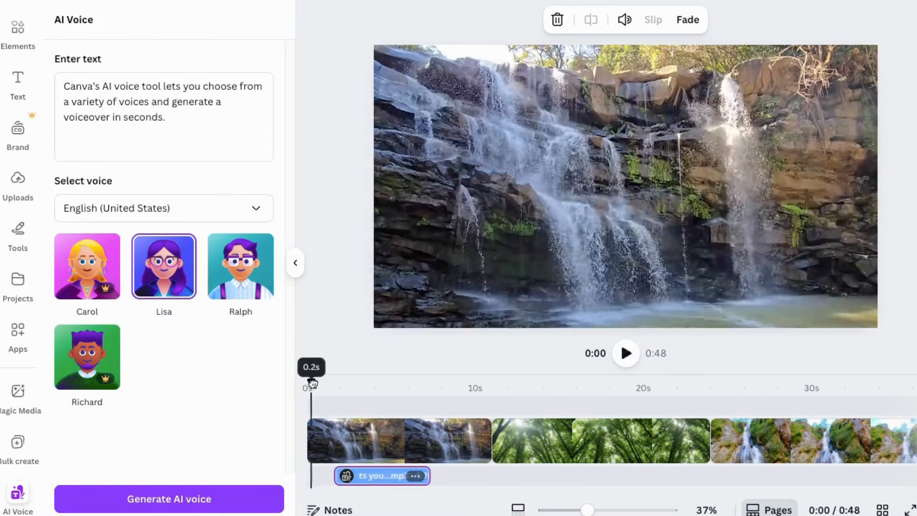
left_click(623, 364)
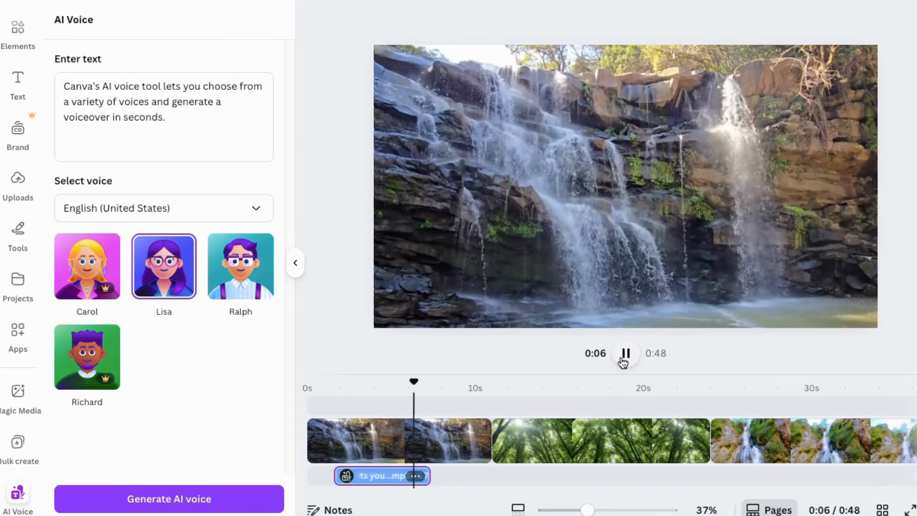
left_click(624, 361)
Move the voiceover closer to the start of the timeline and trim the first waterfall clip to 7.0 seconds.
left_click_drag(385, 475, 368, 476)
left_click_drag(489, 440, 424, 442)
Near the forest clip's start, generate a voiceover in the Ralph voice reading "You can create AI voiceovers in Canva in different languages—not just English.".
left_click_drag(429, 384, 432, 382)
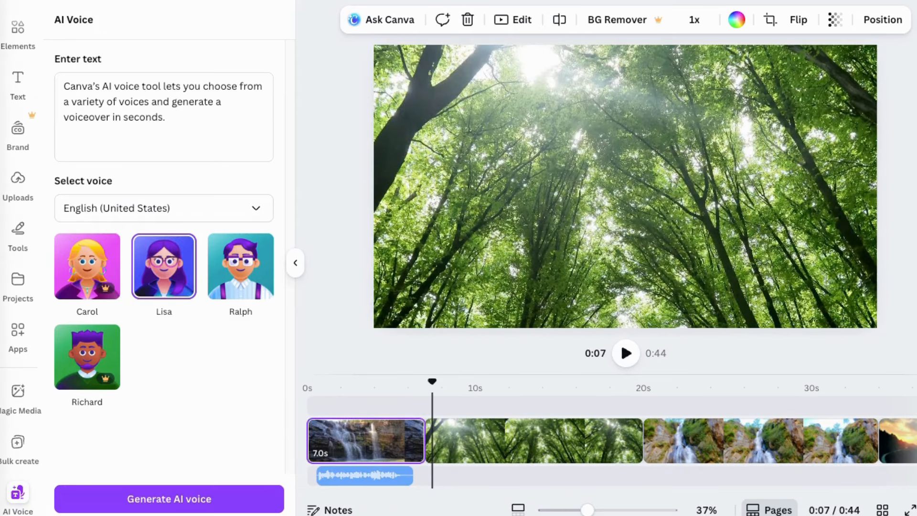
left_click(119, 141)
key("ctrl+a")
type("You can create AI voiceovers in Canva in different languages—not just English.")
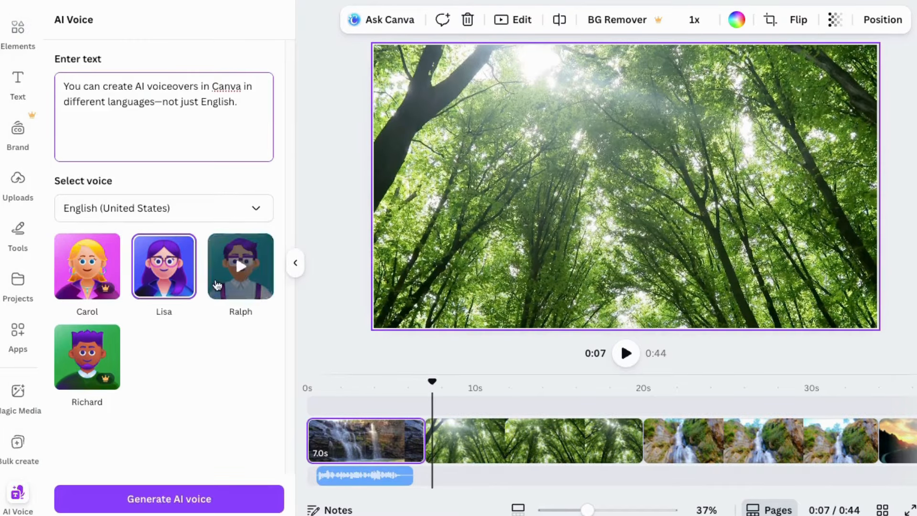
left_click_drag(432, 382, 434, 382)
left_click(237, 271)
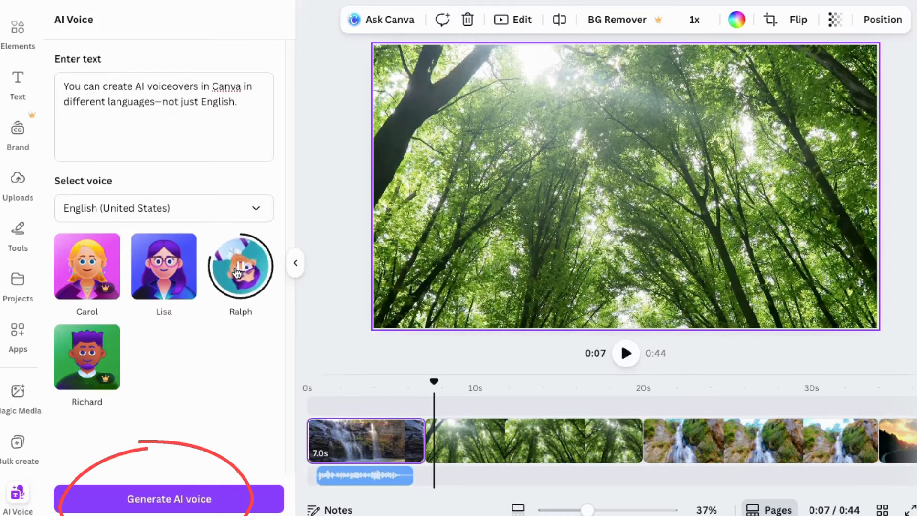
left_click(159, 499)
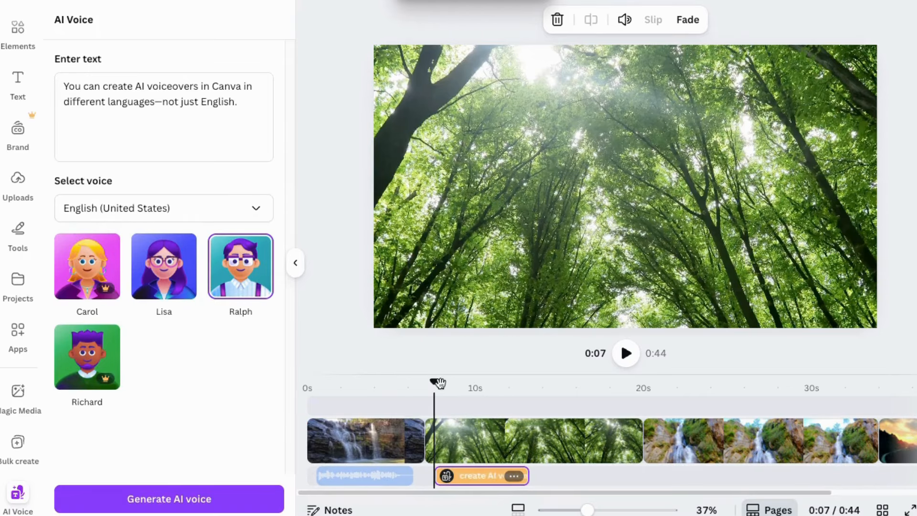
Play back the second voiceover and trim the forest clip to 6.8 seconds.
left_click(625, 354)
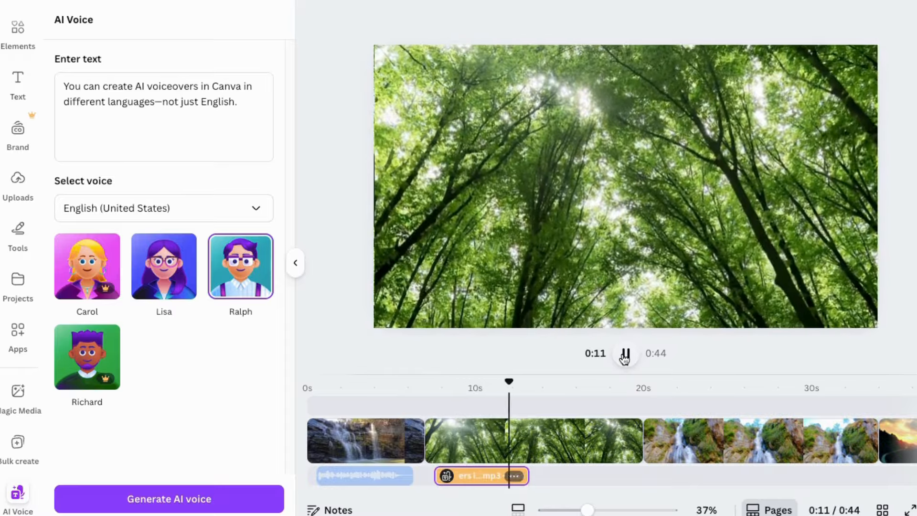
left_click(625, 355)
left_click_drag(634, 452, 539, 451)
At 0:14, enter "If you don't feel like recording today let Canva's AI voice do the talking for you." with the English (United Kingdom) Henry voice.
left_click_drag(553, 382, 549, 381)
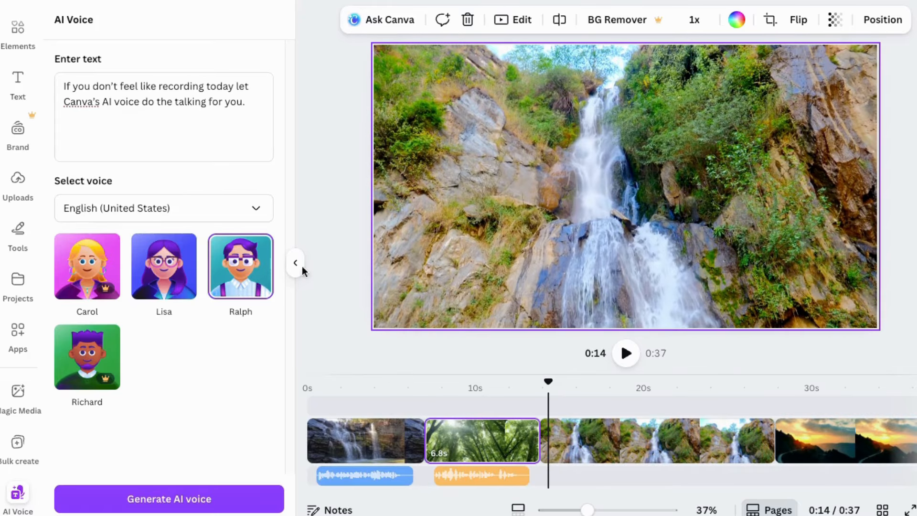
left_click(254, 210)
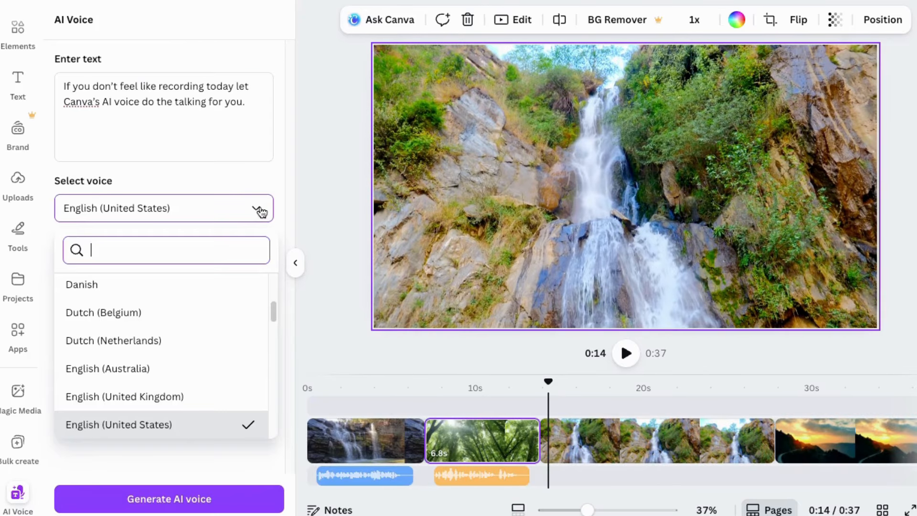
left_click(162, 396)
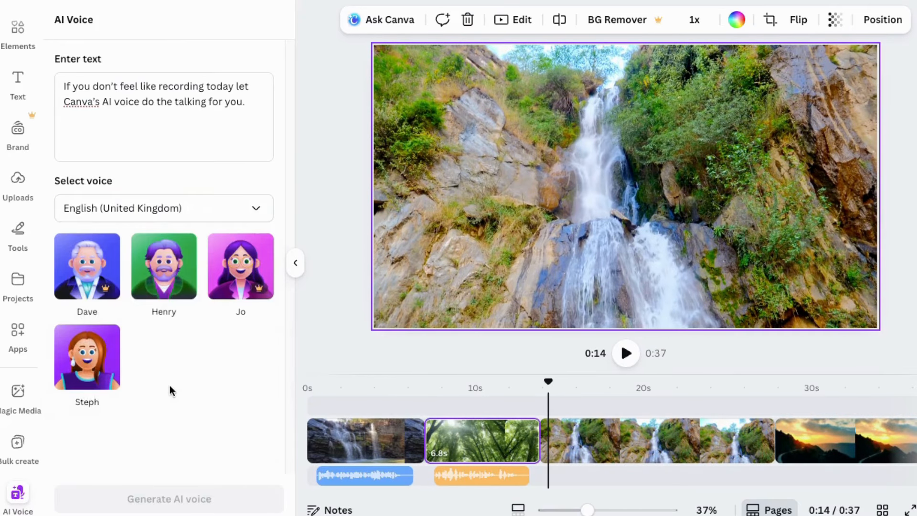
left_click(159, 253)
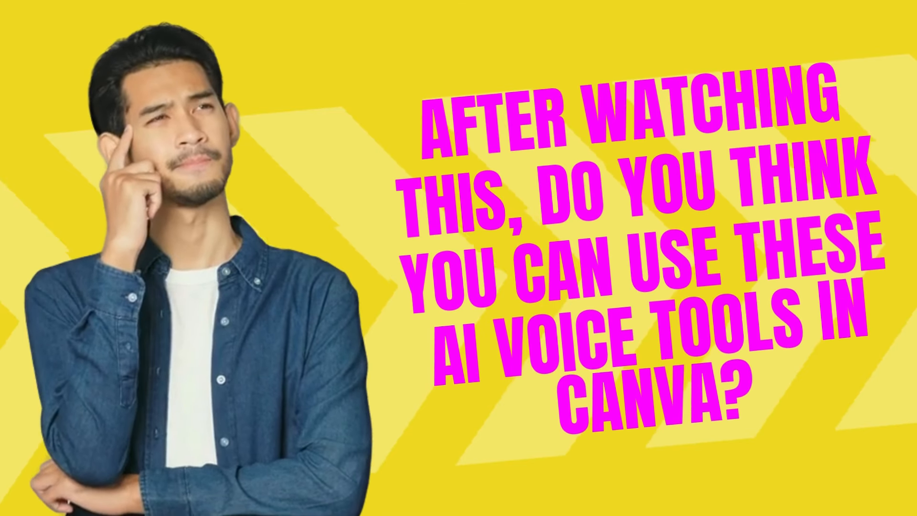